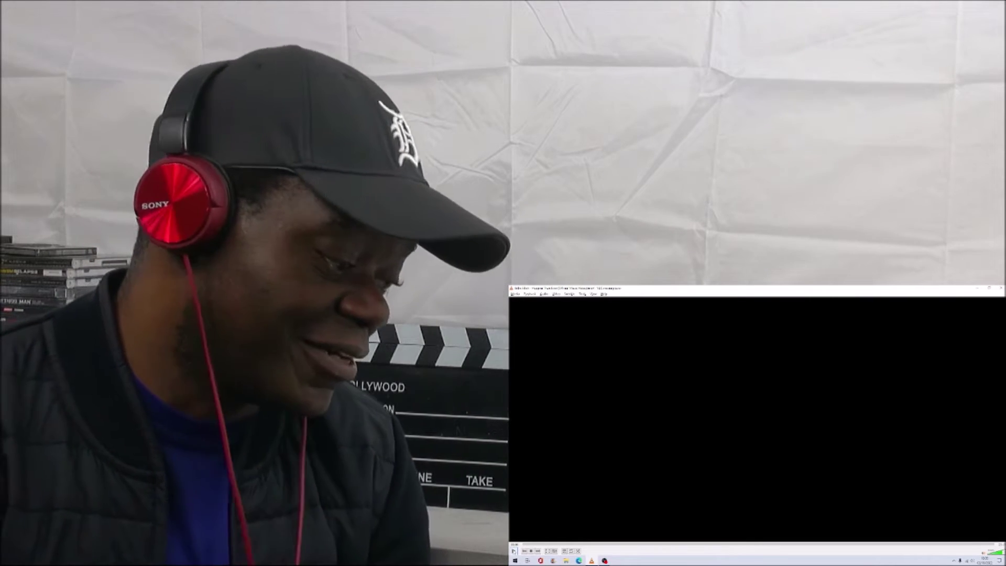
key(space)
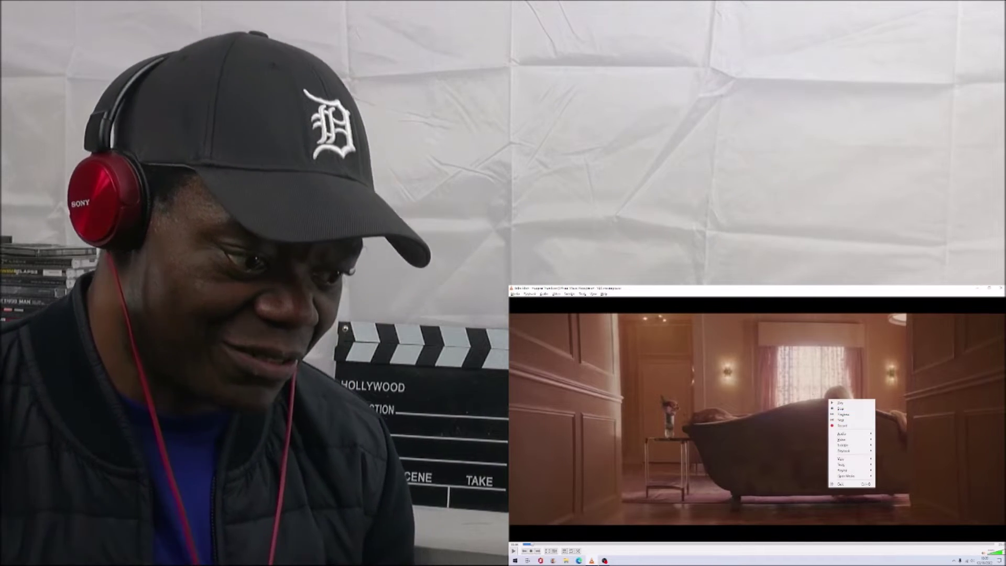
click(765, 508)
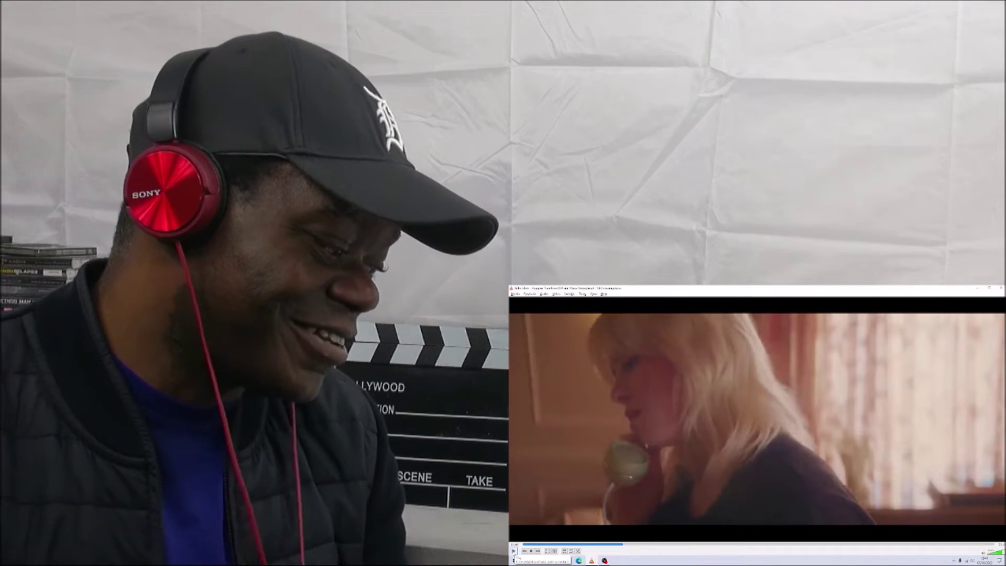
key(space)
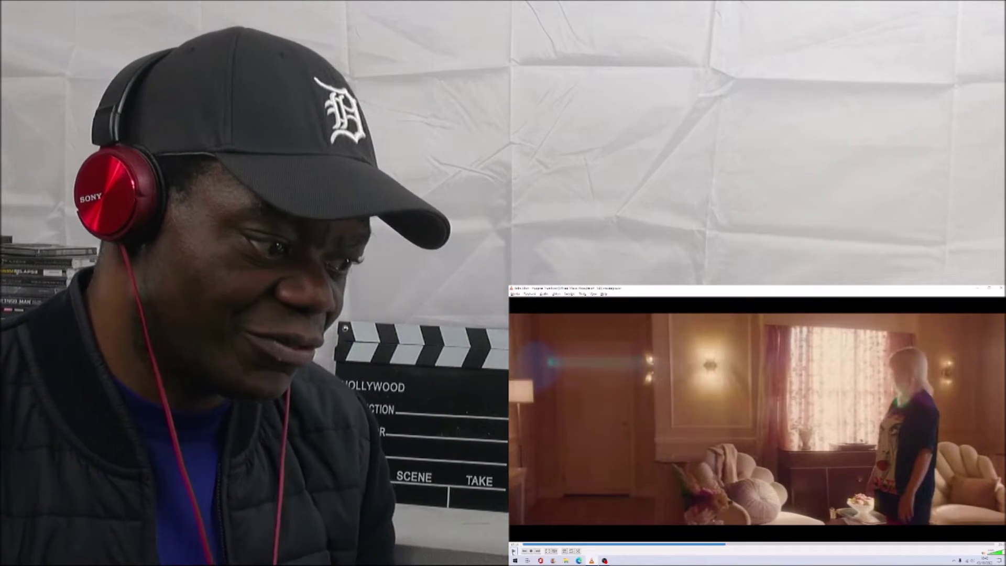
key(space)
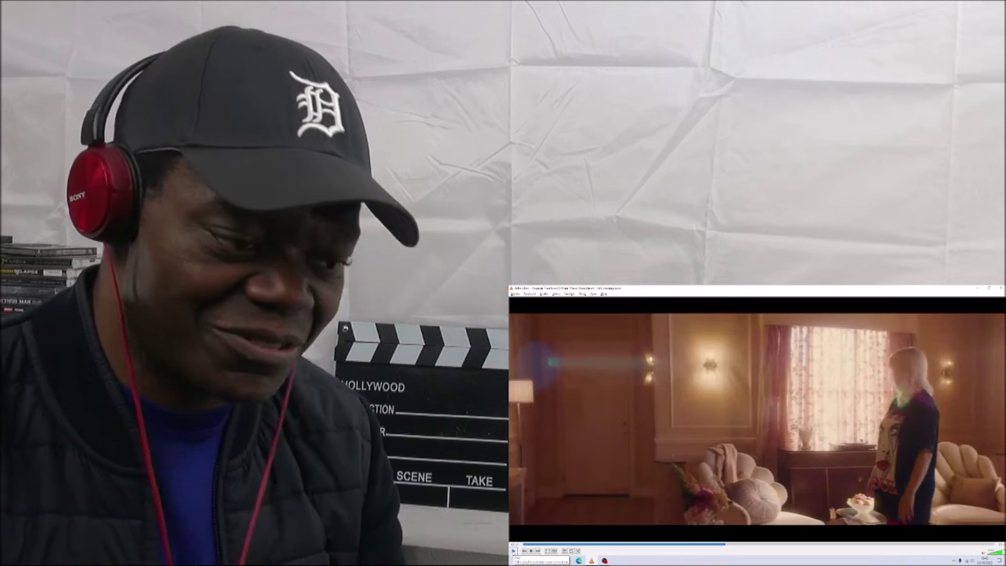
key(space)
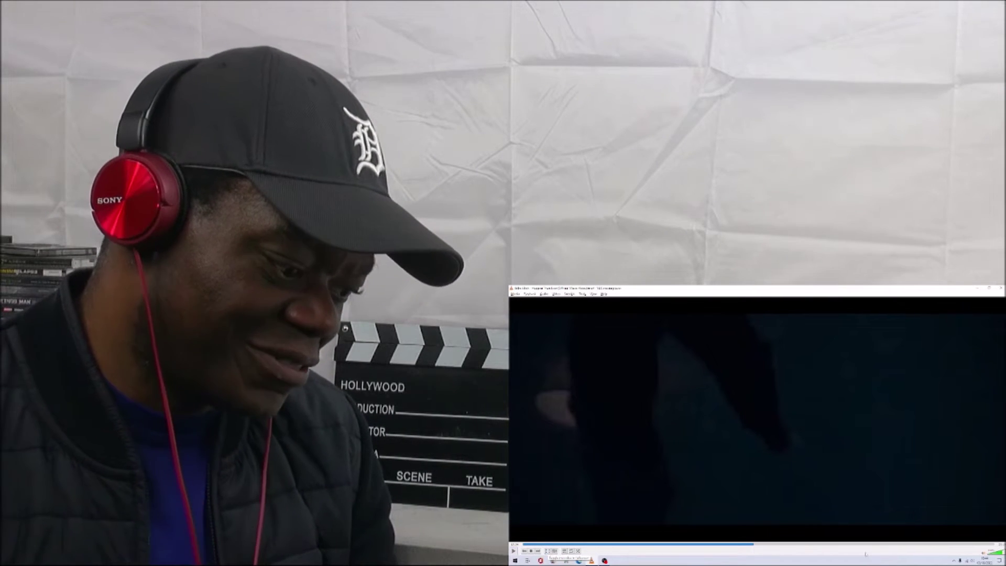
drag(752, 543, 731, 544)
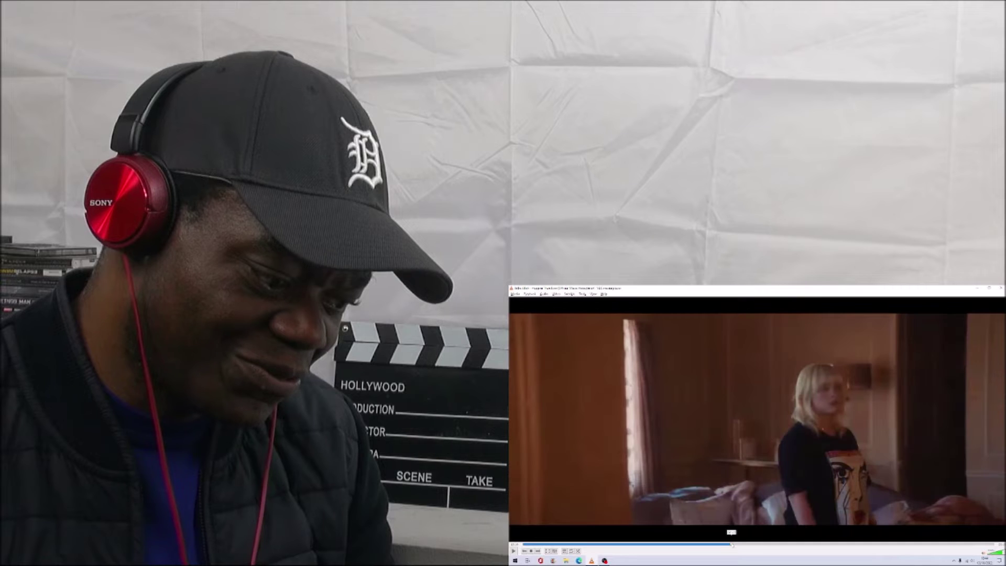